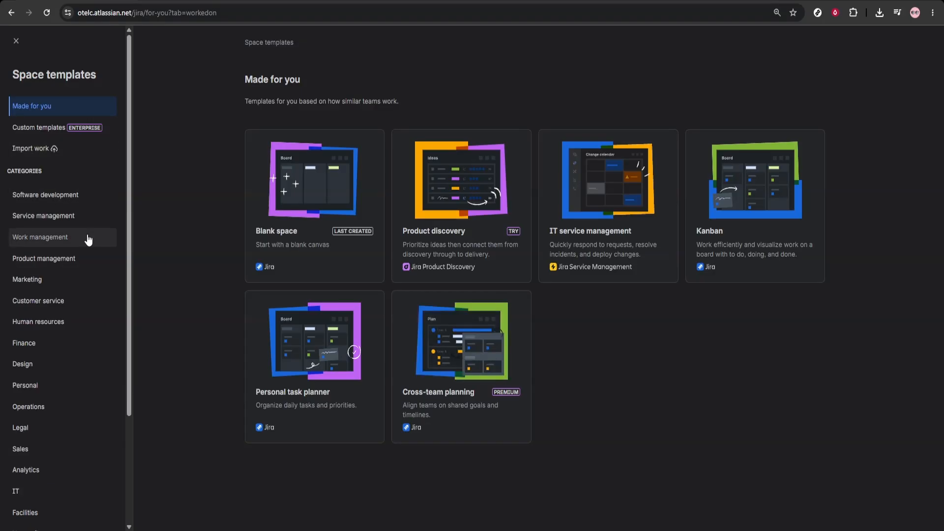
Browse the Work management space templates and choose the Blank space template.
{"action": "key", "text": "Tab"}
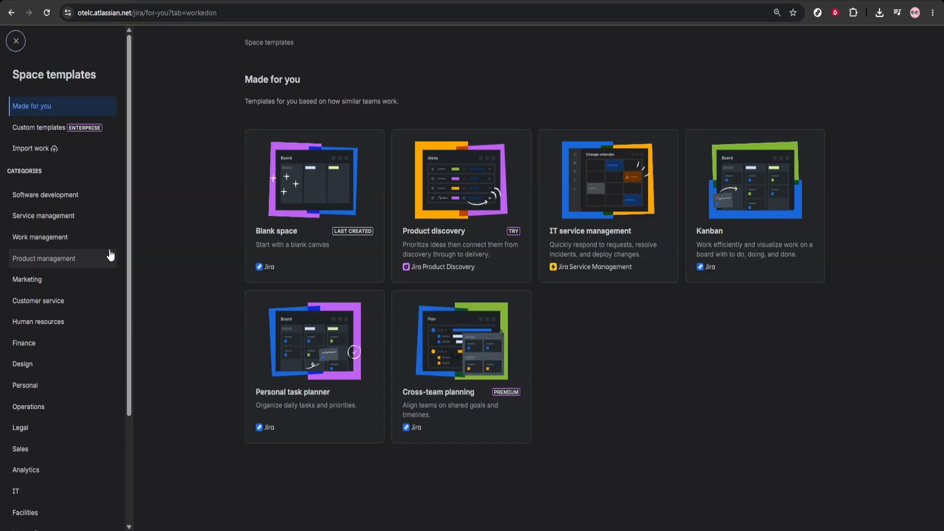
{"action": "left_click", "coordinate": [40, 238]}
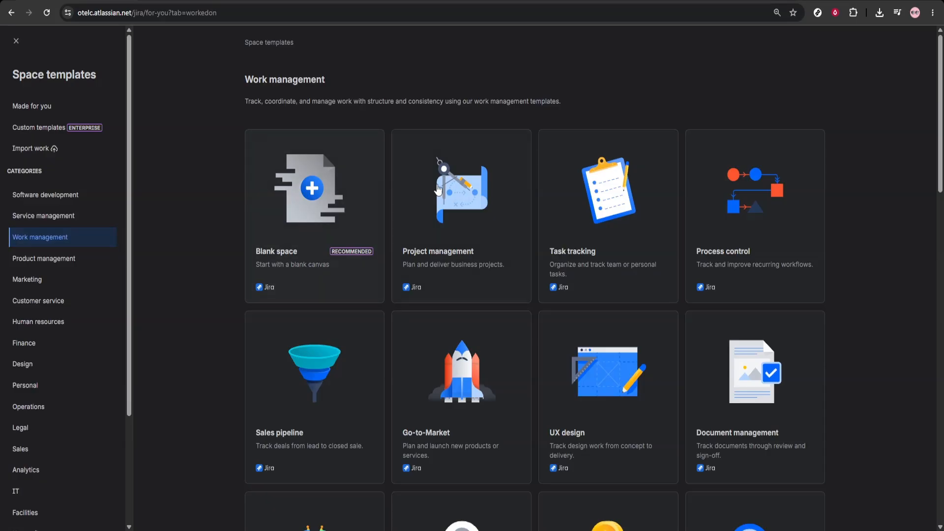
{"action": "scroll", "coordinate": [818, 236], "scroll_direction": "down", "scroll_amount": 5}
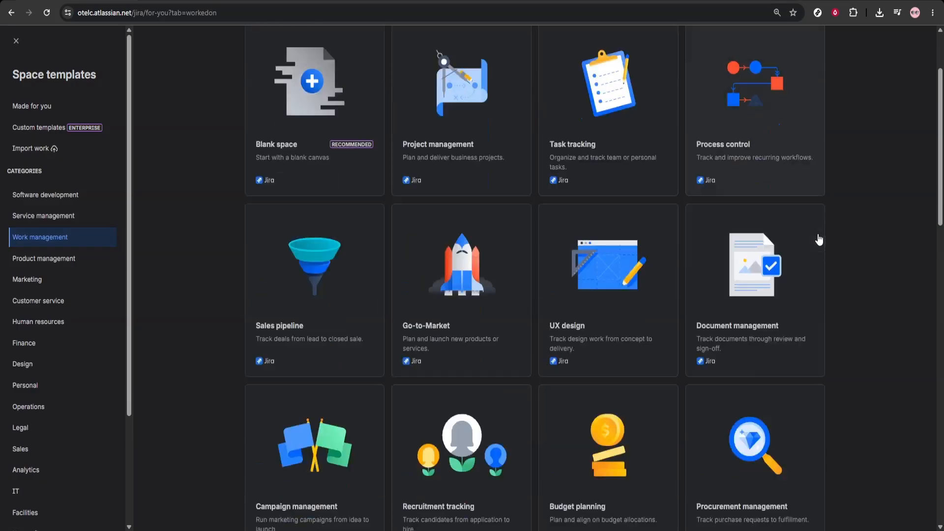
{"action": "scroll", "coordinate": [559, 201], "scroll_direction": "up", "scroll_amount": 5}
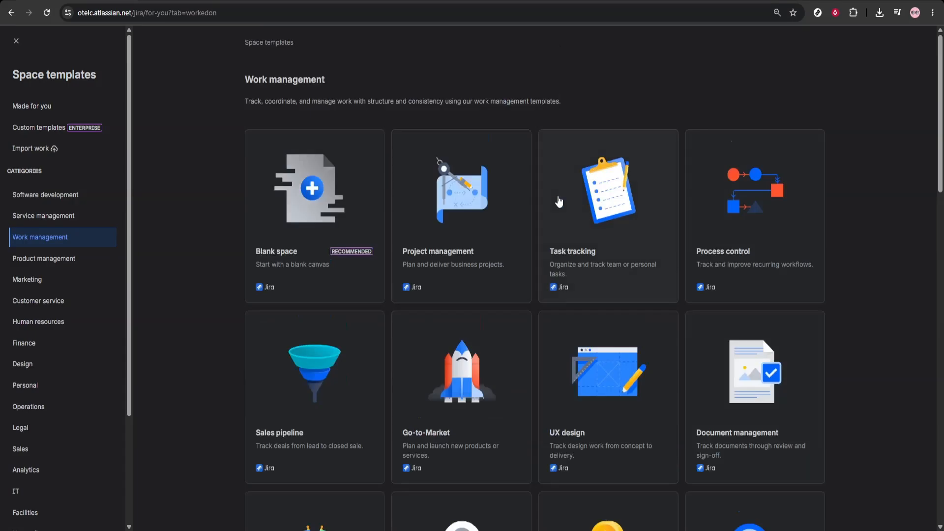
{"action": "left_click", "coordinate": [292, 187]}
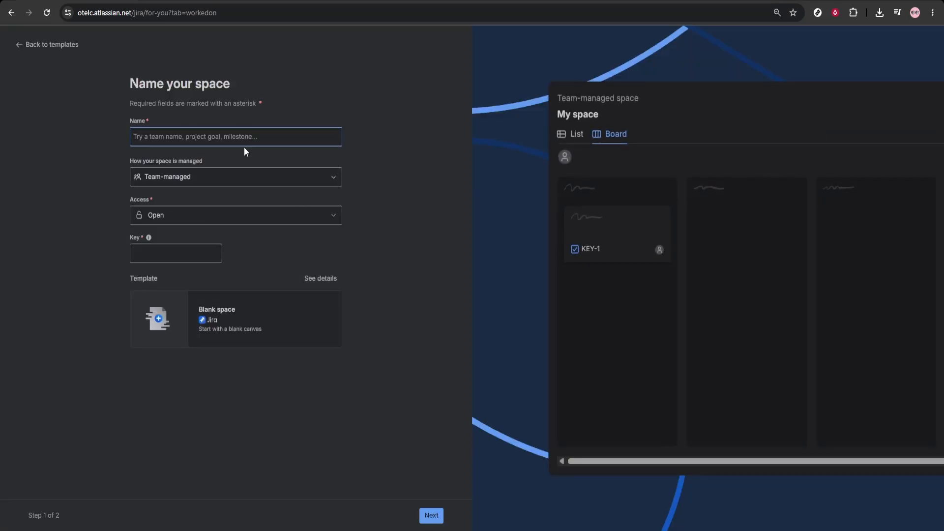
Name the space "Legal Requests" and create it as a team-managed space with open access.
{"action": "type", "text": "Legal Requests"}
{"action": "left_click", "coordinate": [399, 161]}
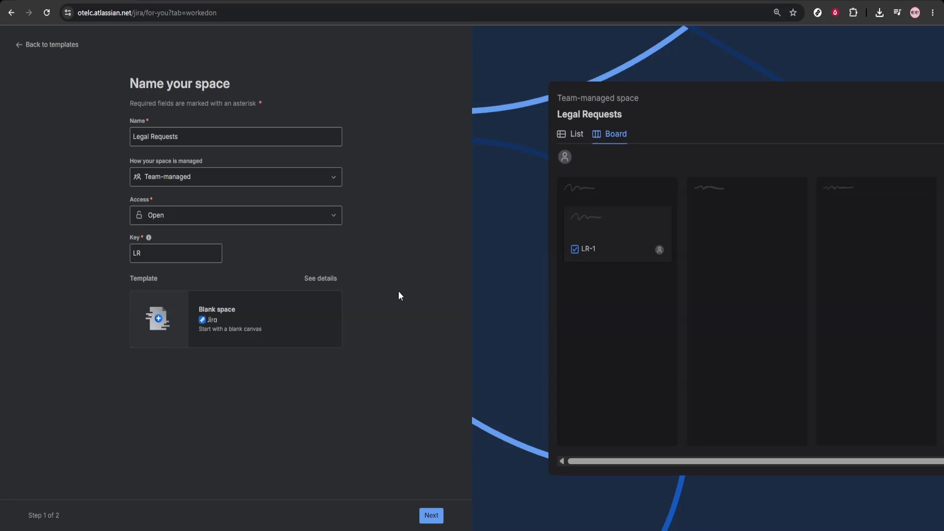
{"action": "left_click", "coordinate": [440, 514]}
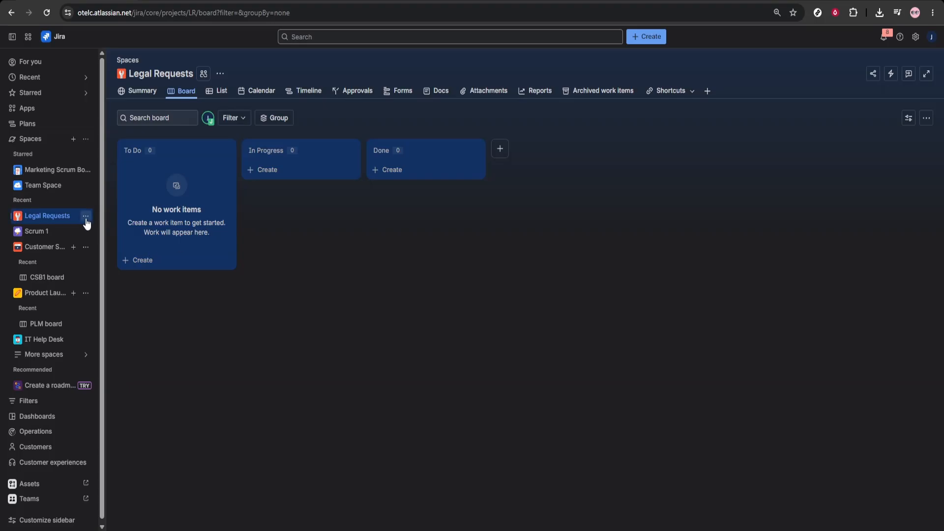
Open the space settings of Legal Requests and go to its automation settings.
{"action": "left_click", "coordinate": [86, 216]}
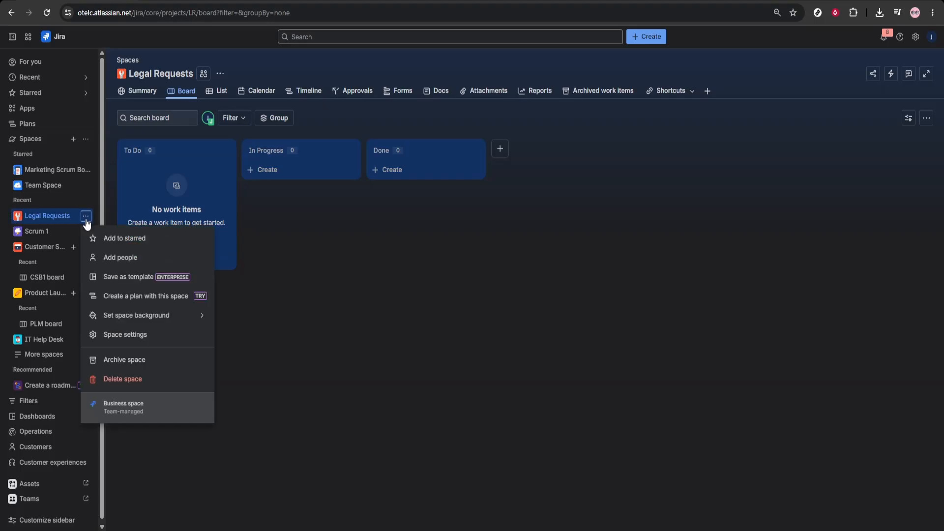
{"action": "left_click", "coordinate": [126, 336]}
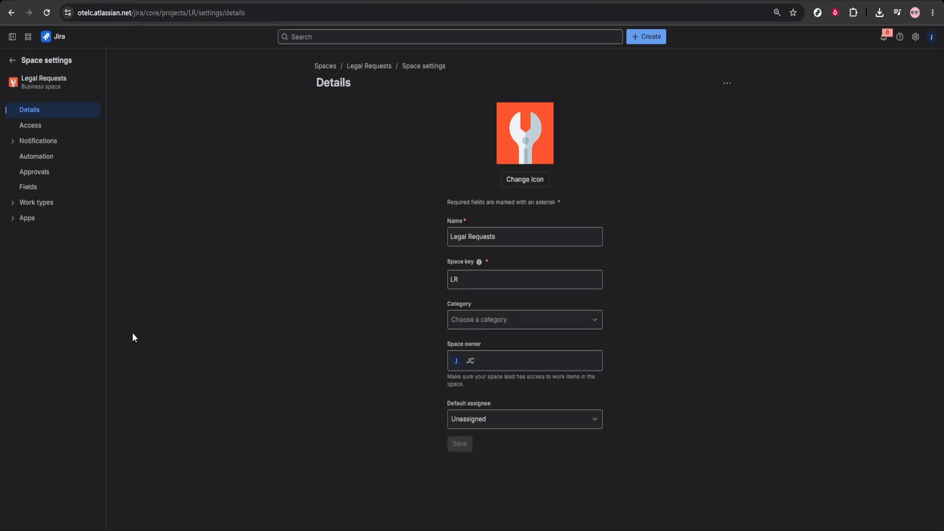
{"action": "left_click", "coordinate": [31, 158]}
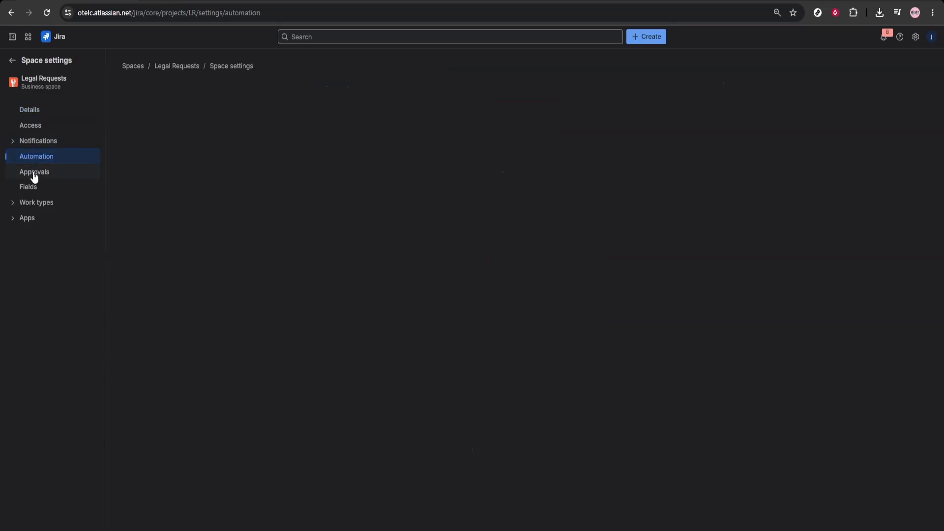
Add the suggested Story work type to the Legal Requests space.
{"action": "left_click", "coordinate": [37, 209]}
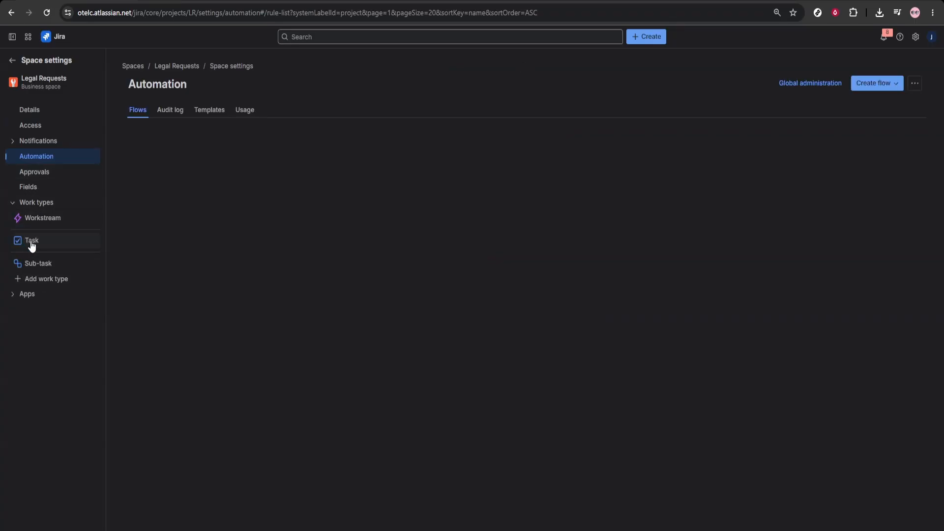
{"action": "left_click", "coordinate": [33, 297]}
{"action": "left_click", "coordinate": [41, 282]}
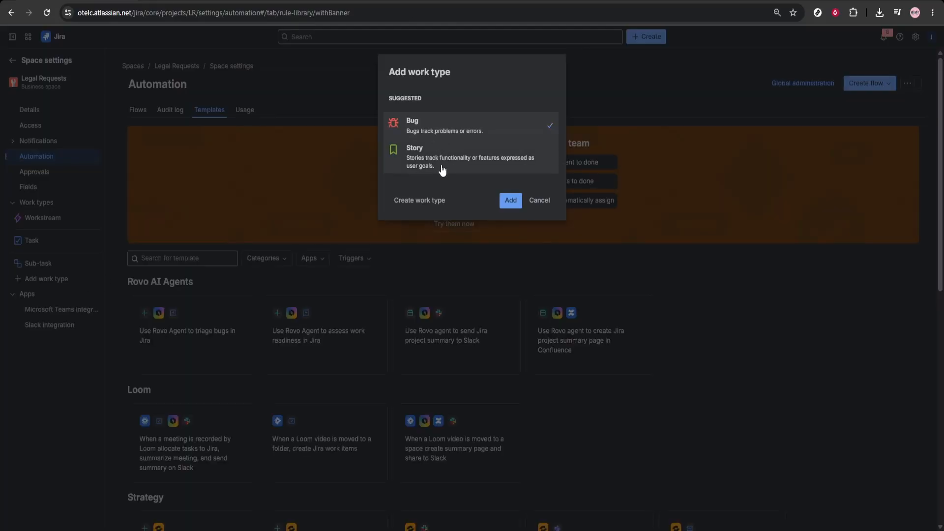
{"action": "left_click", "coordinate": [443, 171]}
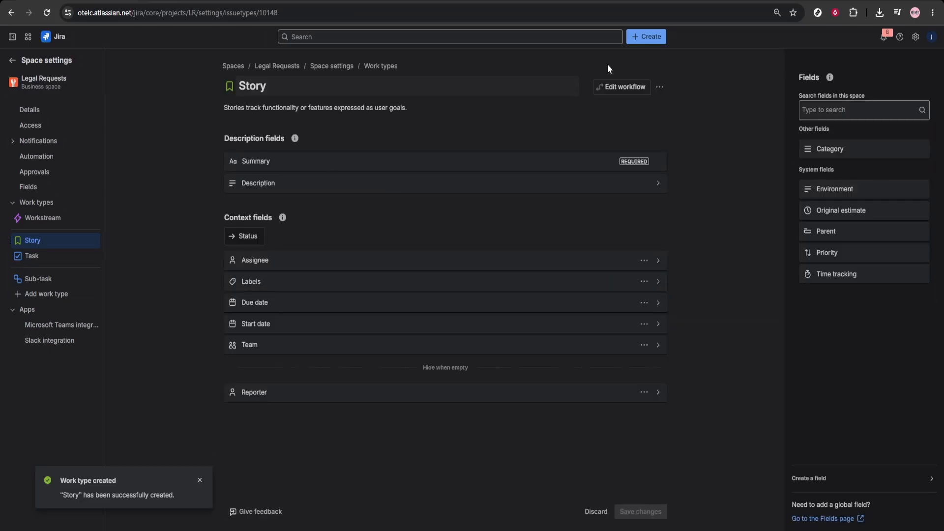
Create a Task with the summary "Legal contracts" in the Legal Requests space, reviewing its available fields.
{"action": "left_click", "coordinate": [636, 43]}
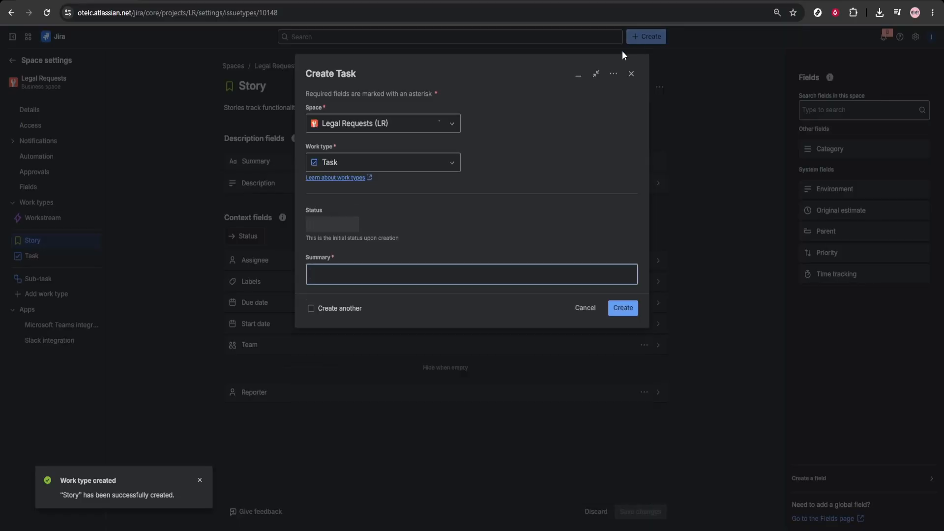
{"action": "left_click", "coordinate": [387, 164]}
{"action": "left_click", "coordinate": [385, 206]}
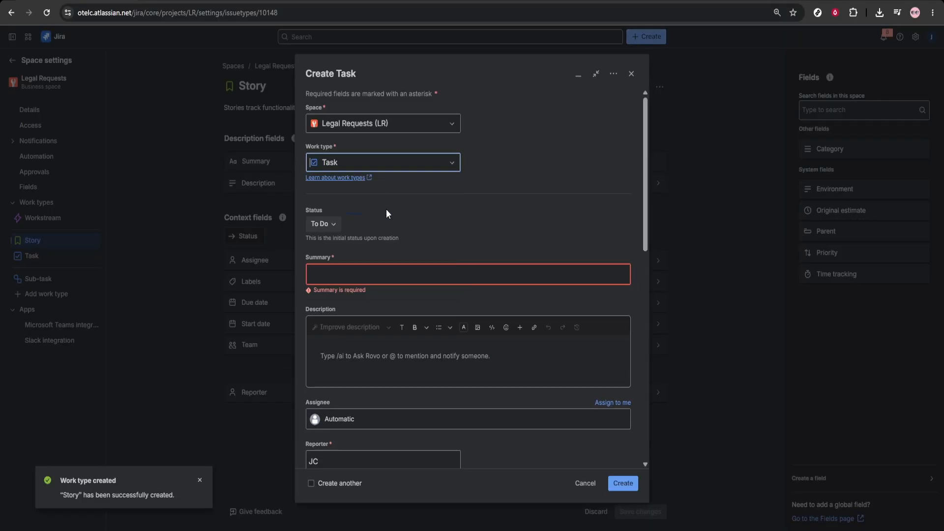
{"action": "left_click", "coordinate": [406, 273]}
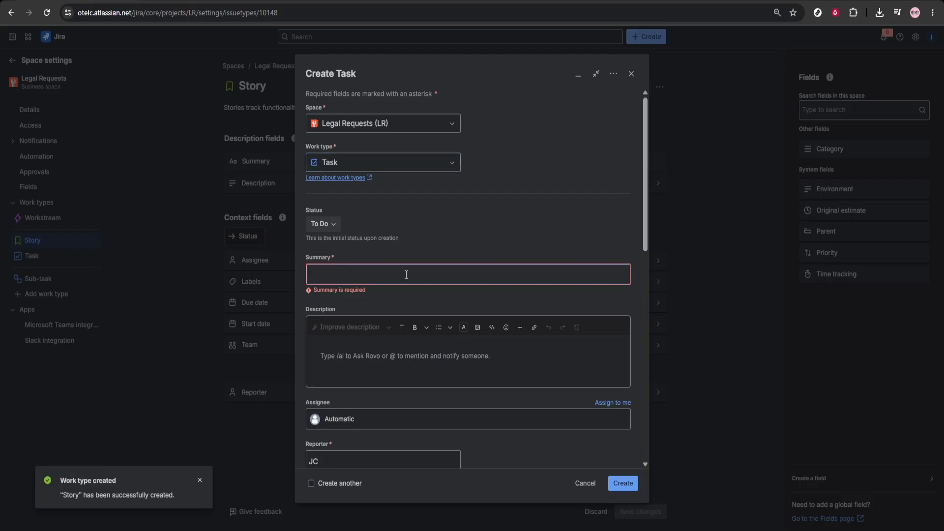
{"action": "scroll", "coordinate": [599, 308], "scroll_direction": "down", "scroll_amount": 2}
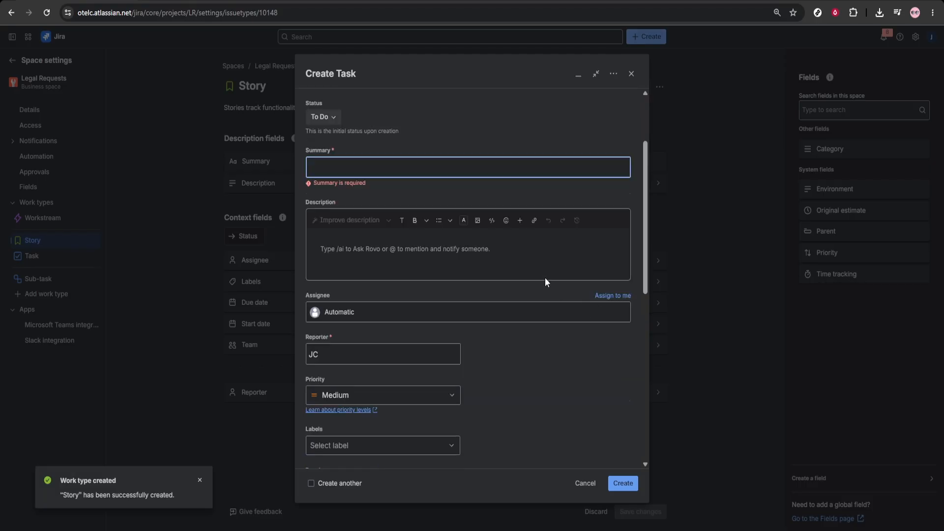
{"action": "scroll", "coordinate": [482, 300], "scroll_direction": "down", "scroll_amount": 1}
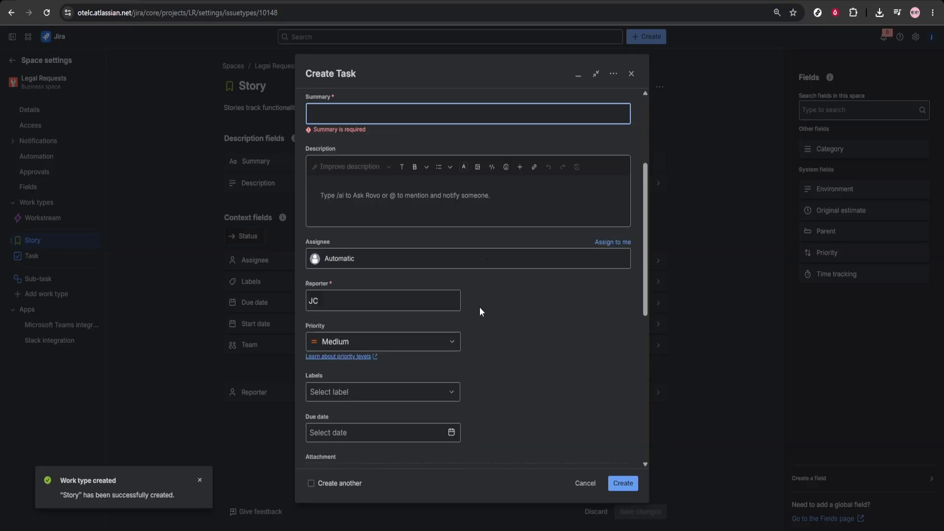
{"action": "scroll", "coordinate": [481, 307], "scroll_direction": "up", "scroll_amount": 1}
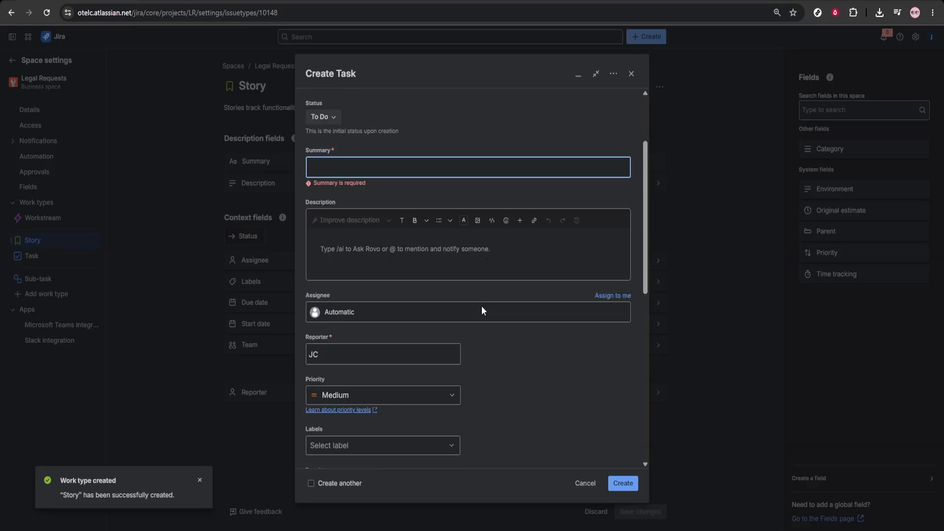
{"action": "scroll", "coordinate": [482, 310], "scroll_direction": "down", "scroll_amount": 3}
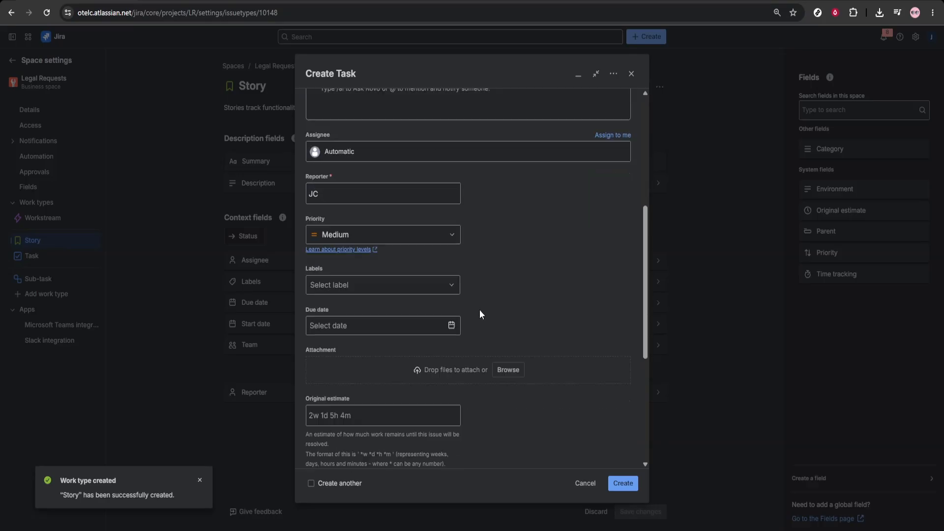
{"action": "scroll", "coordinate": [570, 334], "scroll_direction": "down", "scroll_amount": 4}
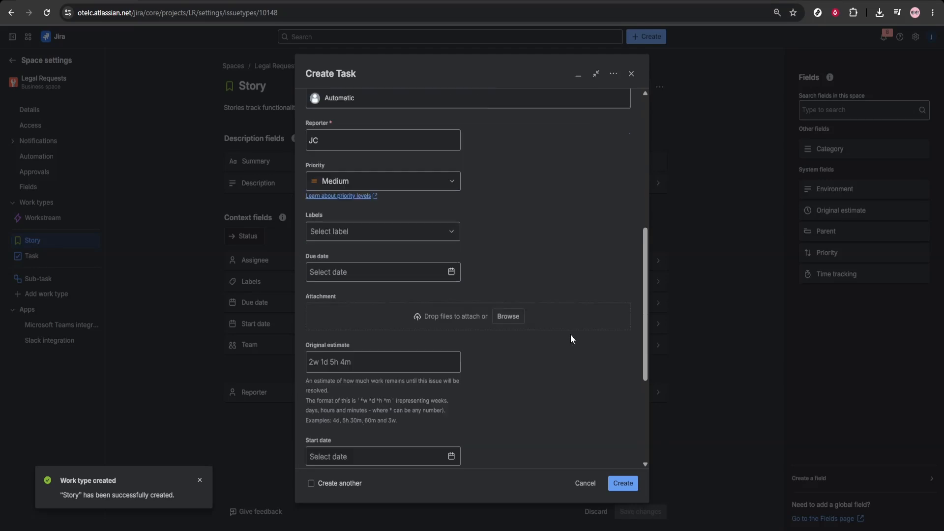
{"action": "scroll", "coordinate": [581, 350], "scroll_direction": "down", "scroll_amount": 1}
{"action": "scroll", "coordinate": [592, 393], "scroll_direction": "up", "scroll_amount": 6}
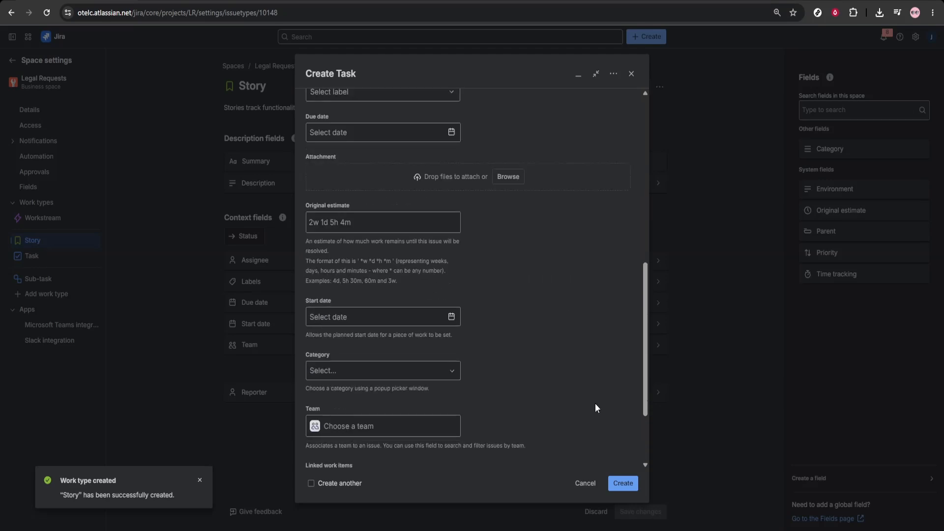
{"action": "scroll", "coordinate": [593, 409], "scroll_direction": "up", "scroll_amount": 1}
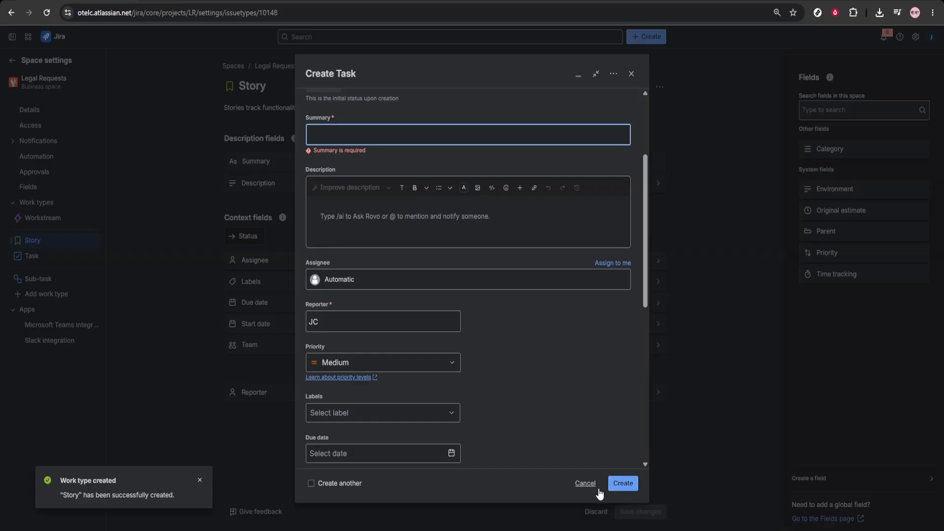
{"action": "left_click", "coordinate": [623, 483]}
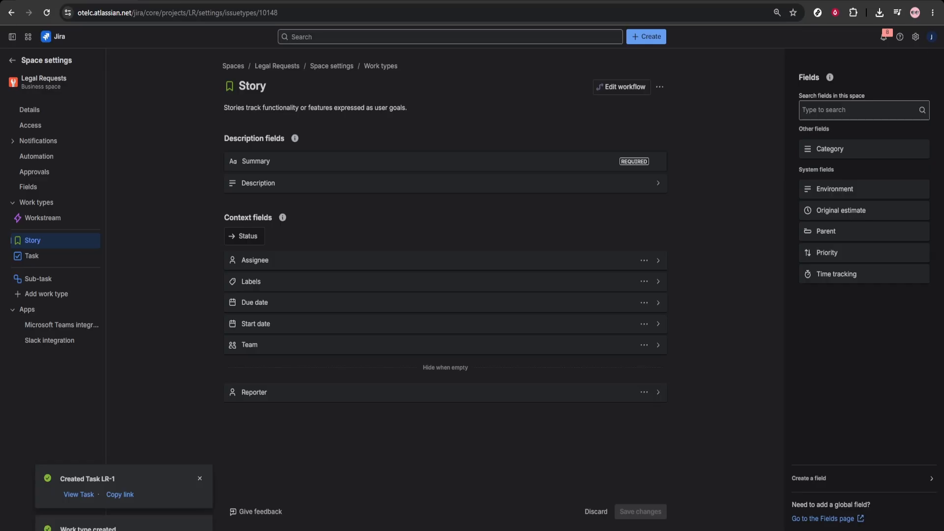
Leave the space settings and review the Legal Requests calendar and timeline before returning to the board.
{"action": "left_click", "coordinate": [11, 61]}
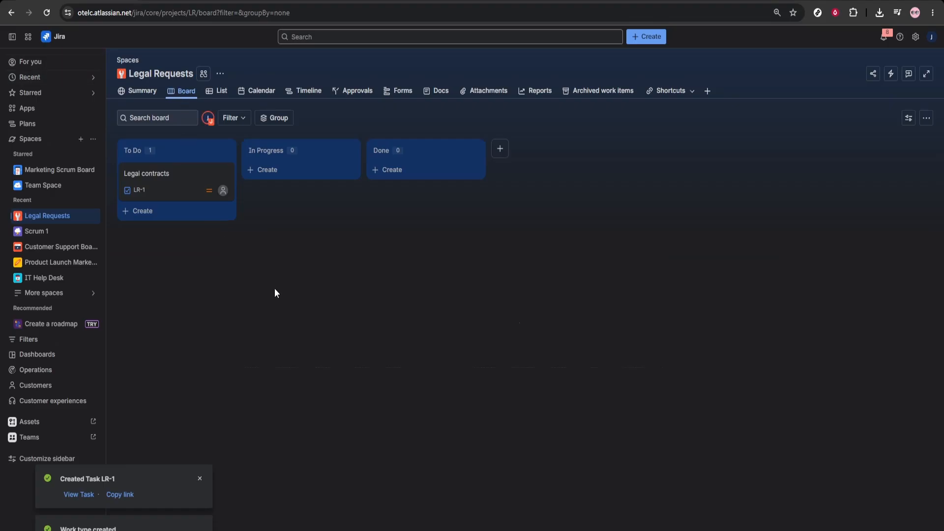
{"action": "left_click", "coordinate": [256, 91]}
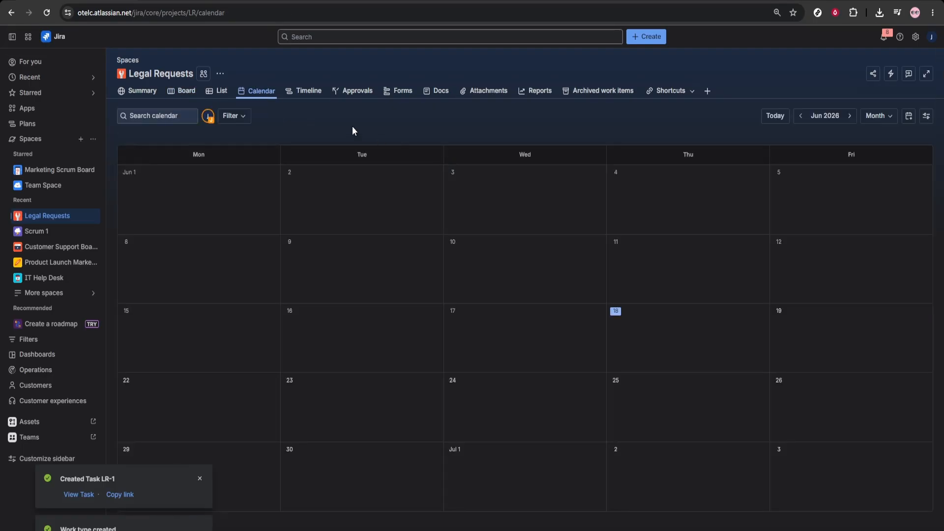
{"action": "left_click", "coordinate": [308, 92]}
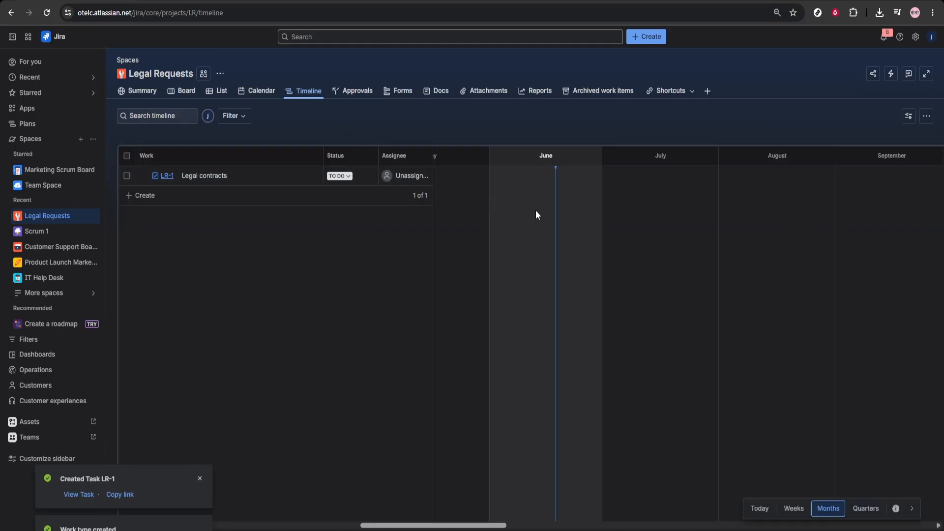
{"action": "left_click", "coordinate": [185, 93]}
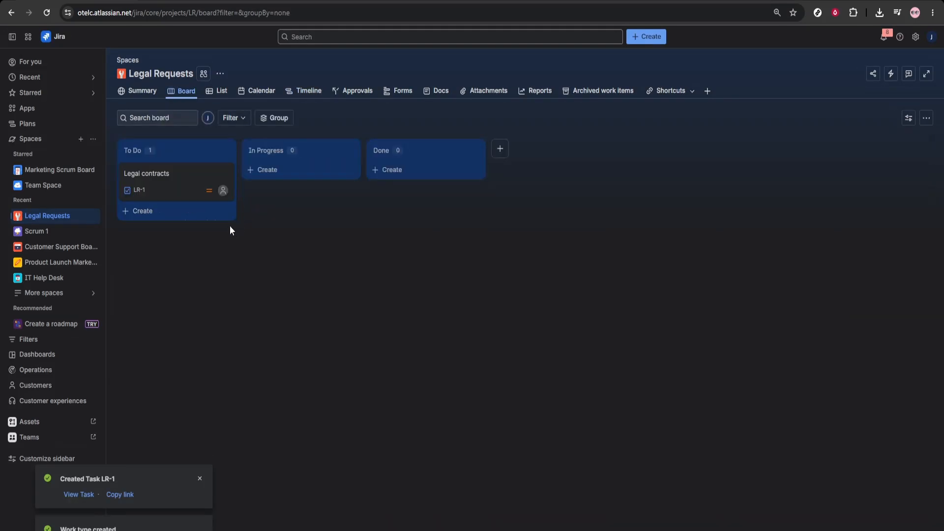
Open the Legal contracts task from the board and set its due date to June 20, 2026.
{"action": "left_click", "coordinate": [177, 197]}
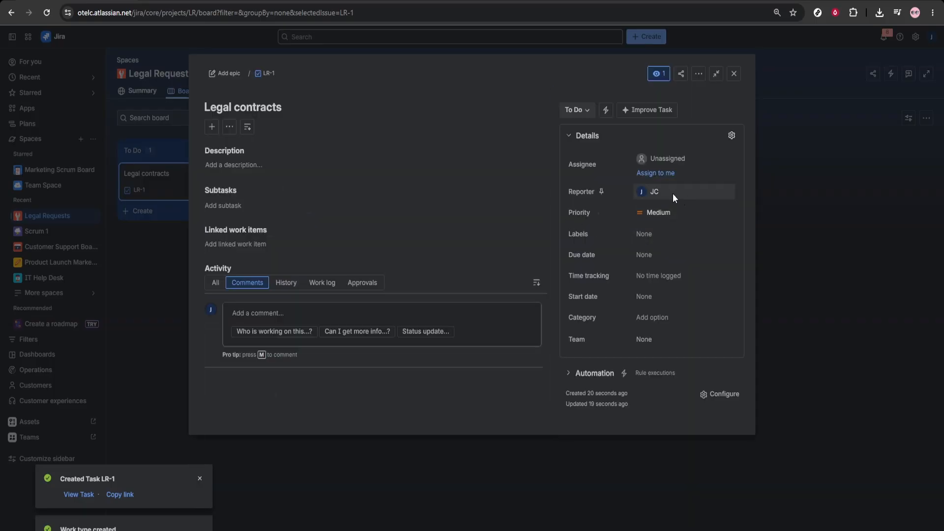
{"action": "left_click", "coordinate": [686, 161]}
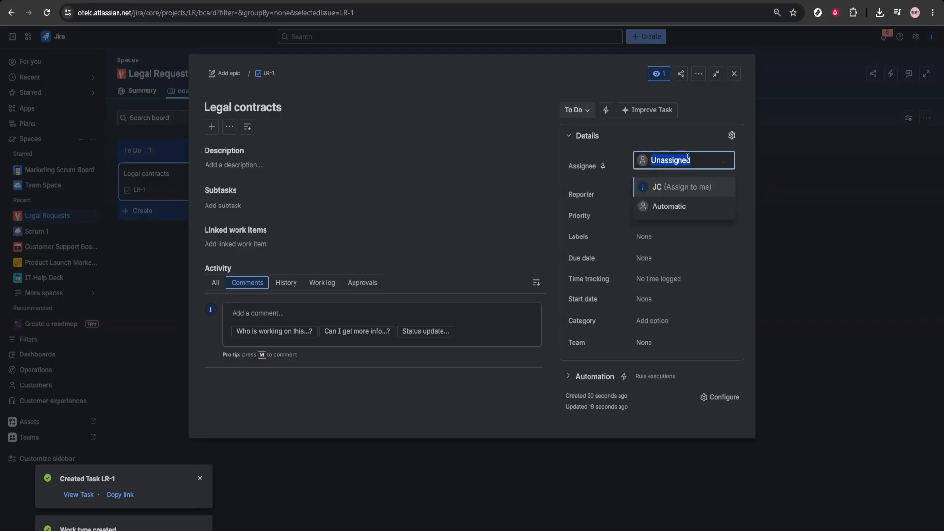
{"action": "left_click", "coordinate": [723, 258]}
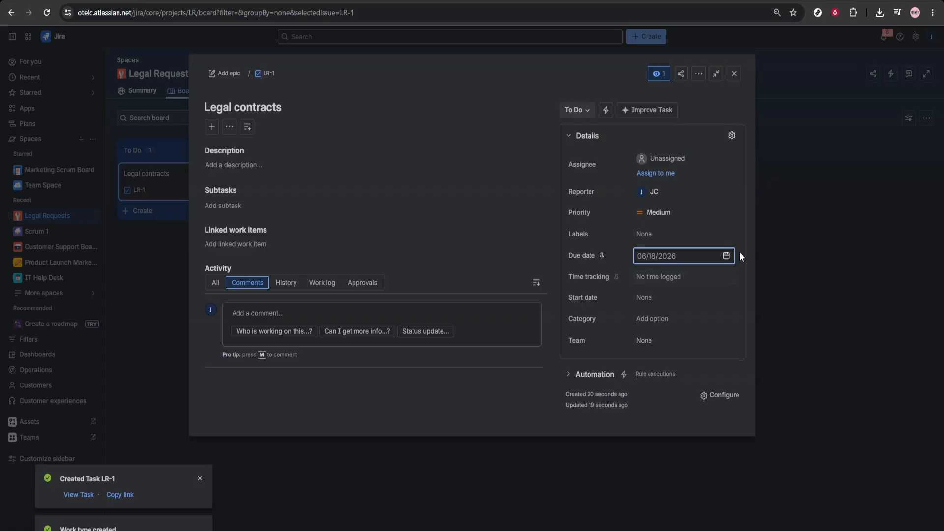
{"action": "key", "text": "Escape"}
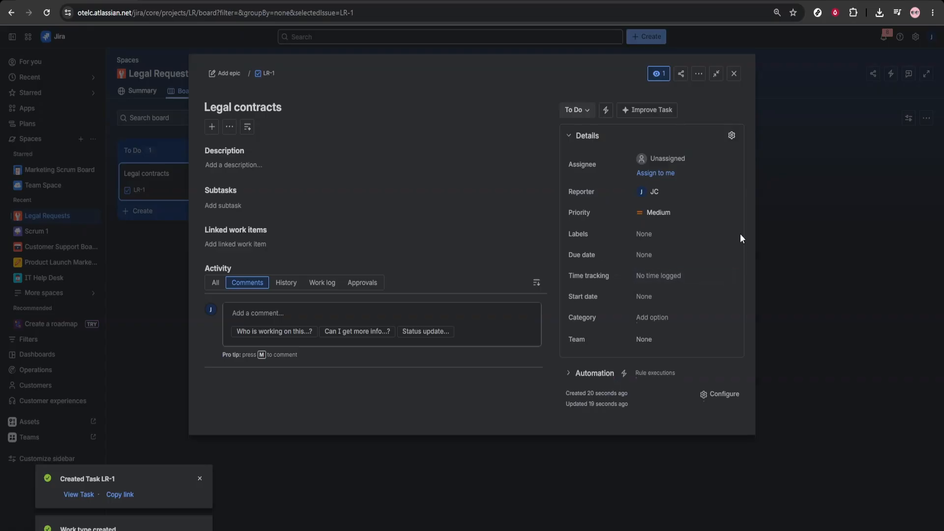
{"action": "left_click", "coordinate": [648, 256]}
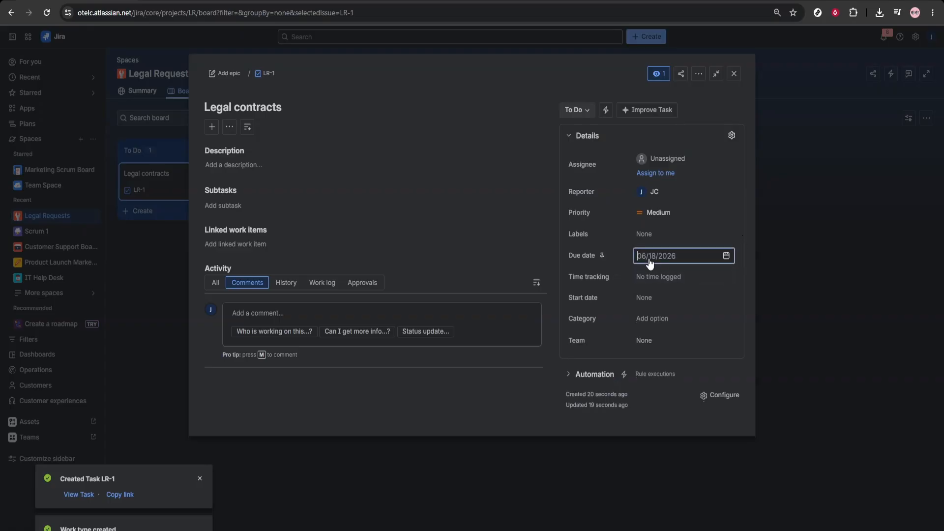
{"action": "left_click", "coordinate": [687, 260]}
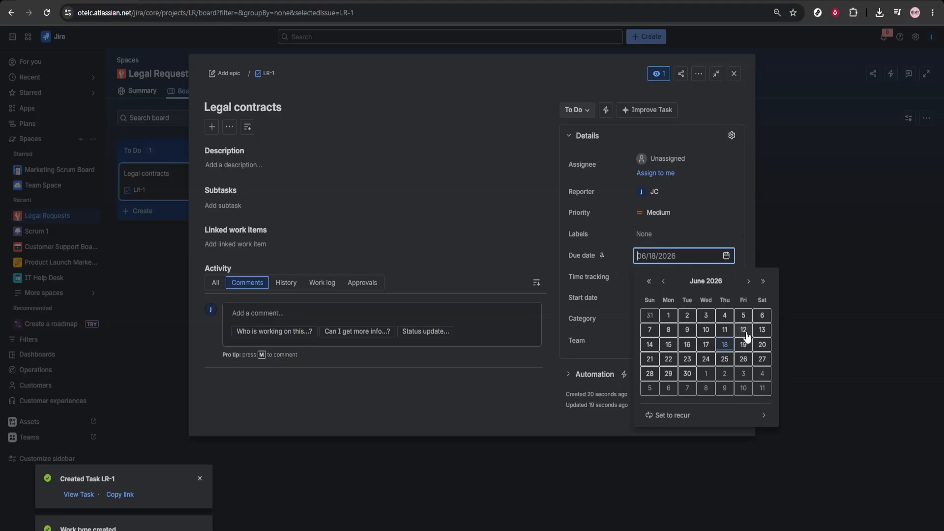
{"action": "left_click", "coordinate": [761, 346]}
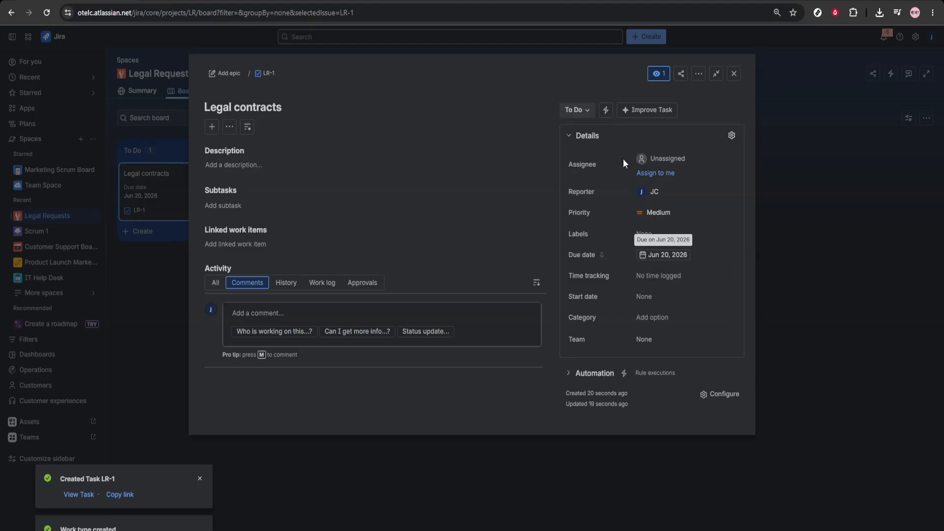
Set the Legal contracts task's status to In Progress and review its priority and comment options before returning to the board.
{"action": "left_click", "coordinate": [578, 109]}
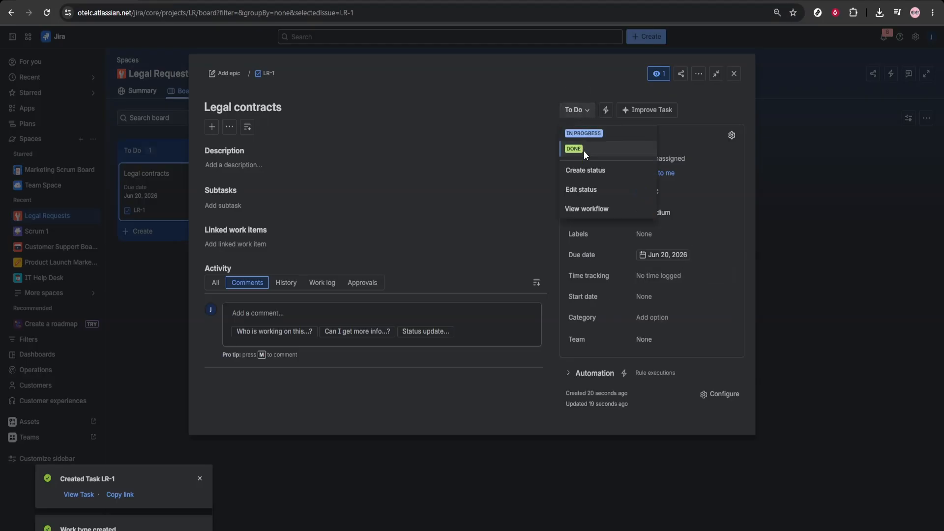
{"action": "left_click", "coordinate": [587, 132]}
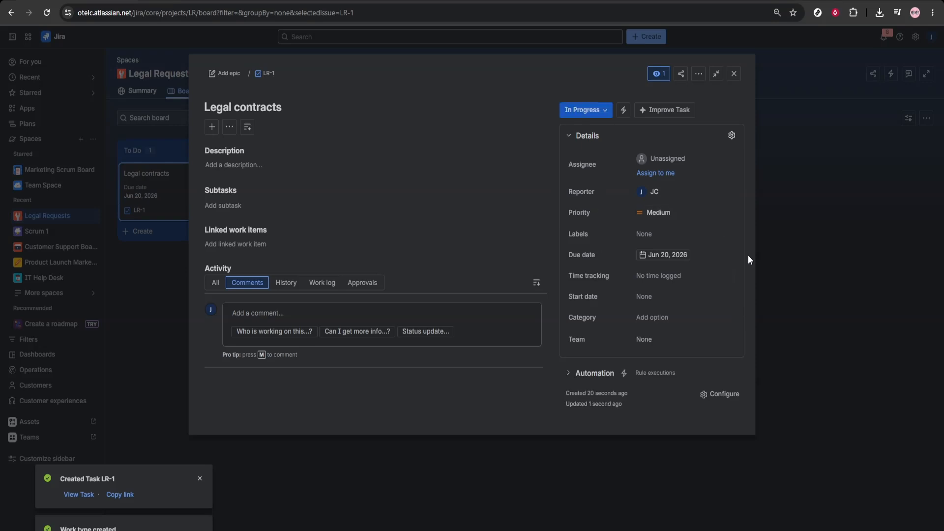
{"action": "left_click", "coordinate": [669, 214]}
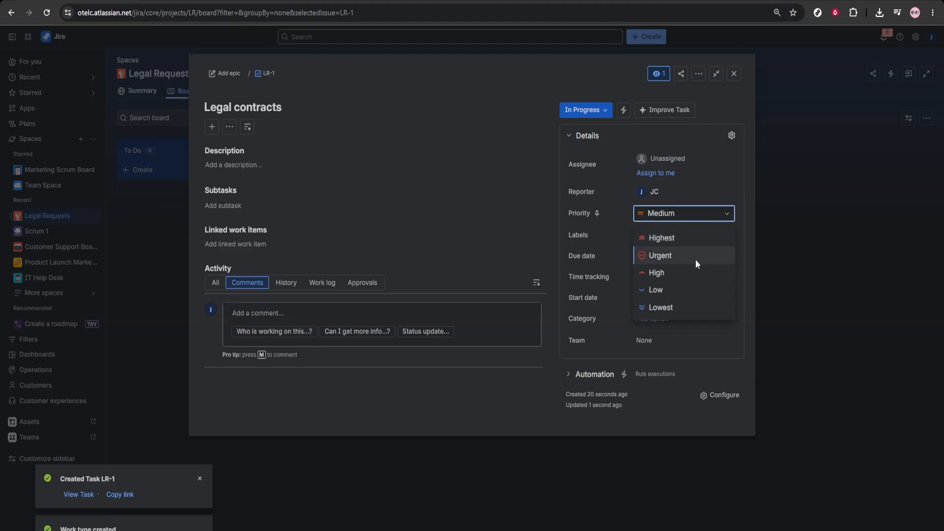
{"action": "left_click", "coordinate": [742, 260]}
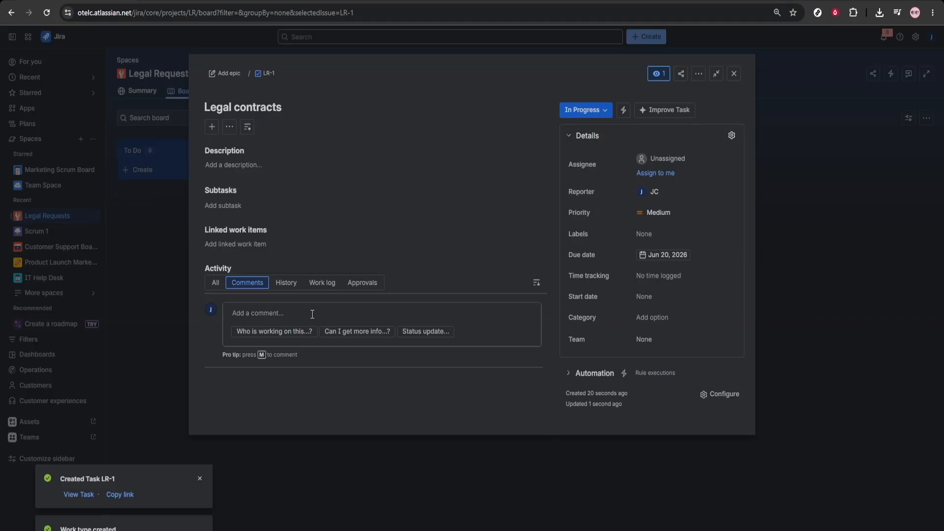
{"action": "left_click", "coordinate": [332, 316]}
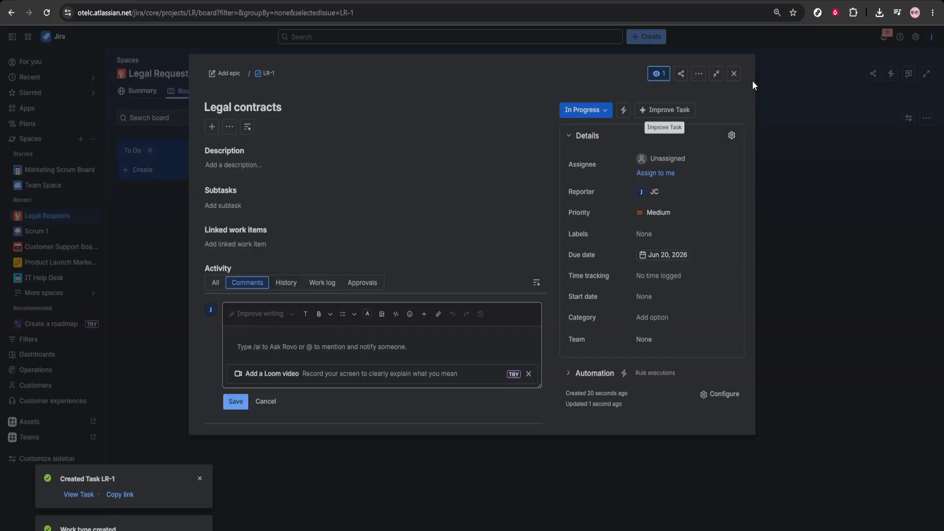
{"action": "left_click", "coordinate": [733, 73]}
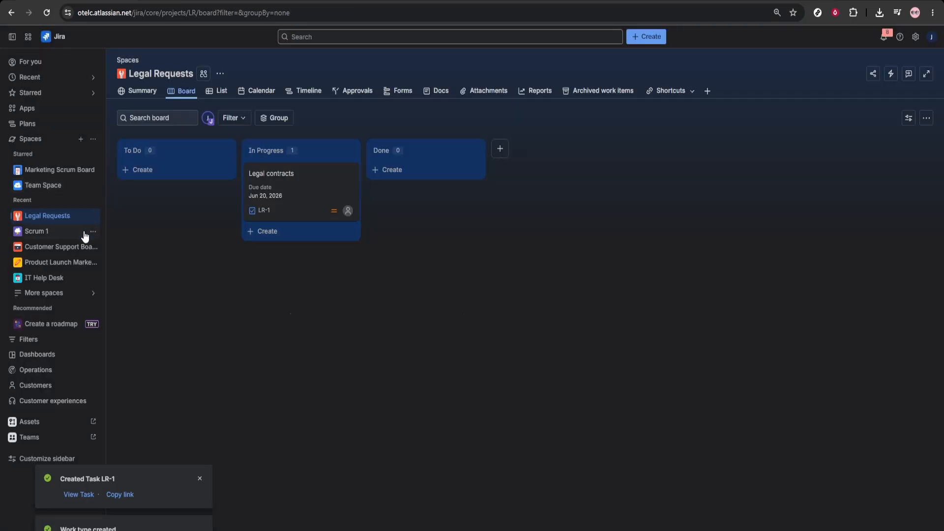
Open the automation settings of the Legal Requests space and bring up the options for creating a flow.
{"action": "left_click", "coordinate": [93, 216]}
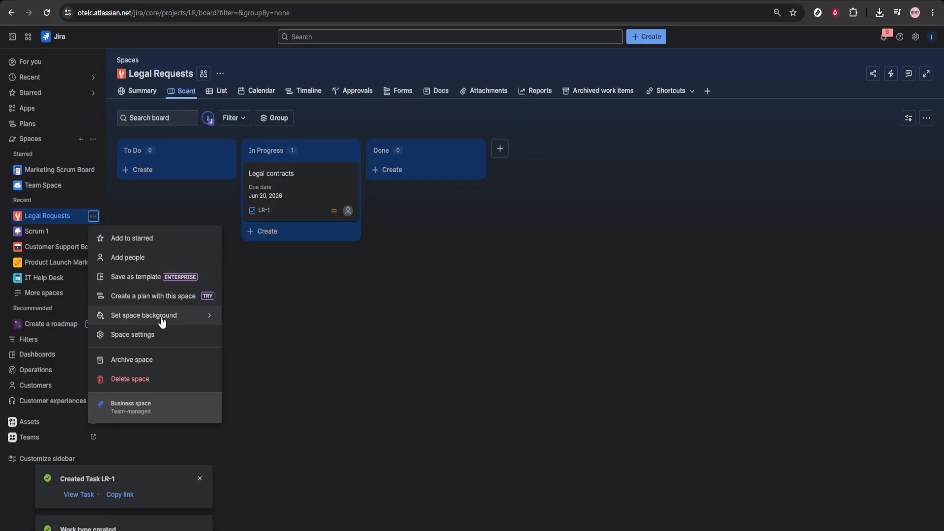
{"action": "left_click", "coordinate": [180, 344]}
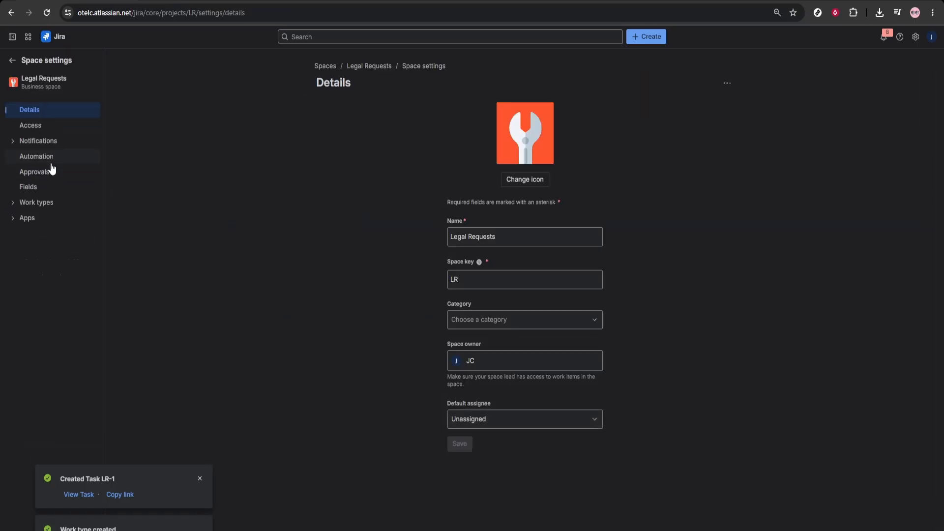
{"action": "left_click", "coordinate": [49, 159]}
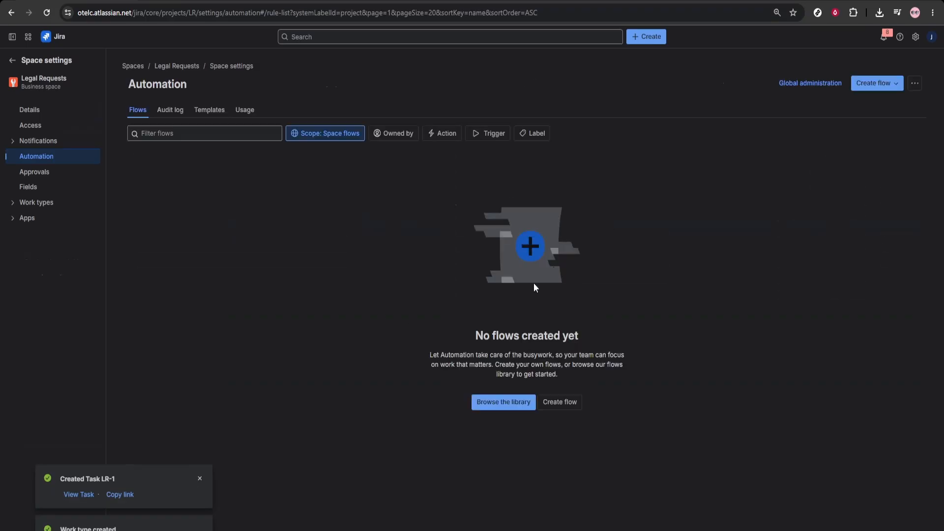
{"action": "left_click", "coordinate": [888, 84]}
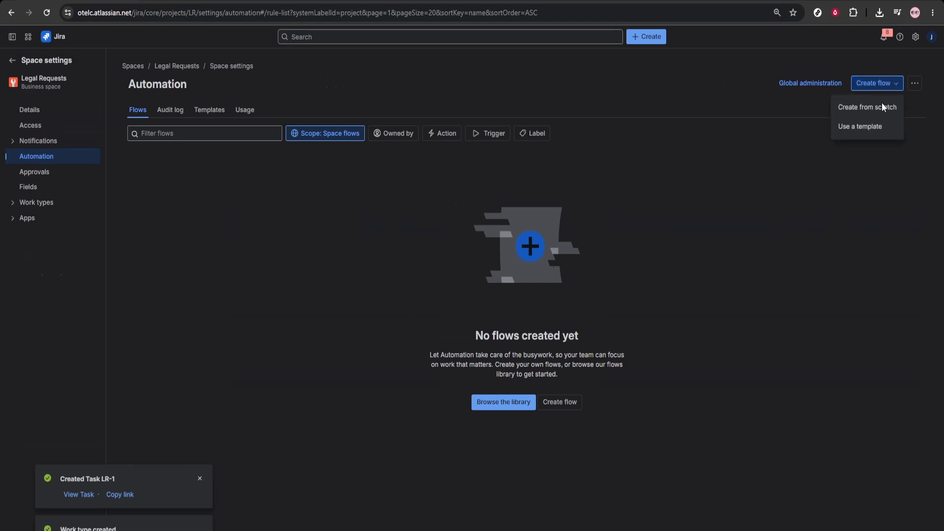